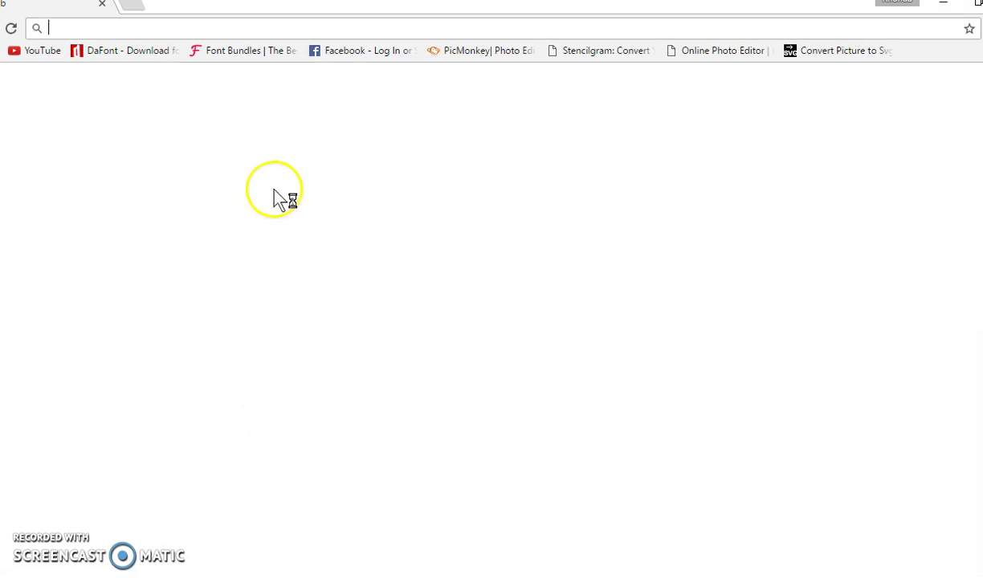
Step: Search Google Images for 'snowman' and filter the results by colour to Black and white
{"action": "left_click", "coordinate": [296, 296]}
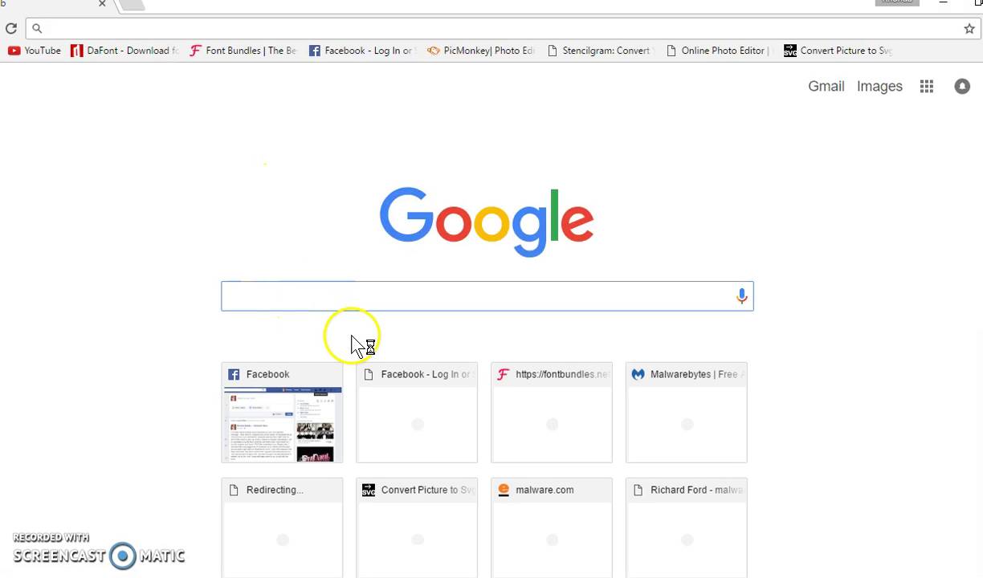
{"action": "type", "text": "snowman"}
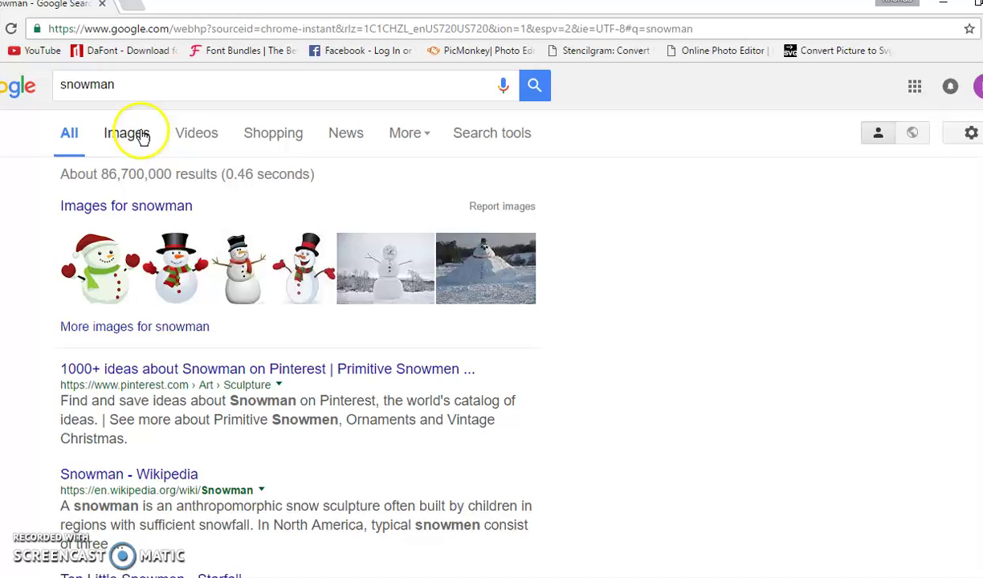
{"action": "left_click", "coordinate": [141, 136]}
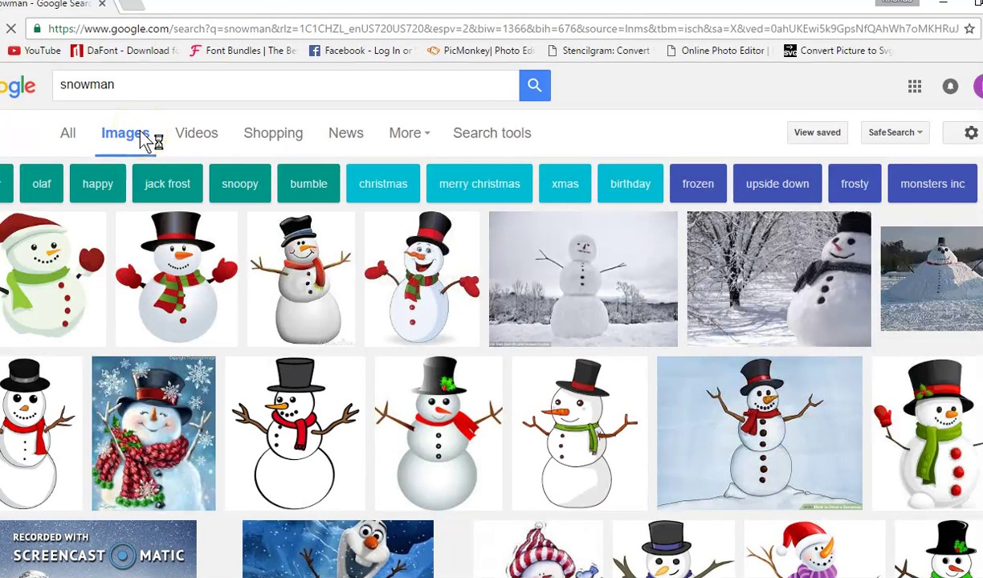
{"action": "left_click", "coordinate": [506, 138]}
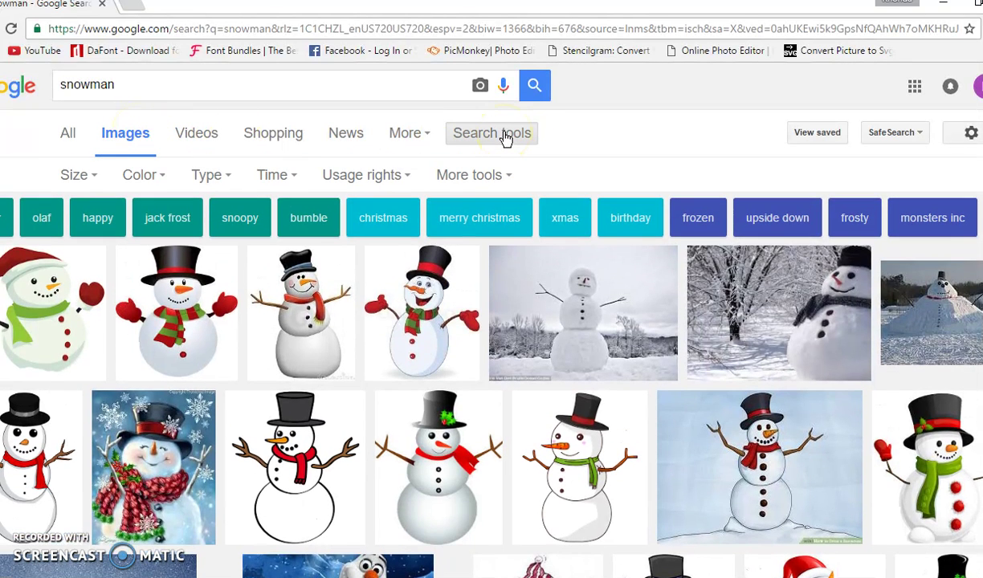
{"action": "left_click", "coordinate": [150, 175]}
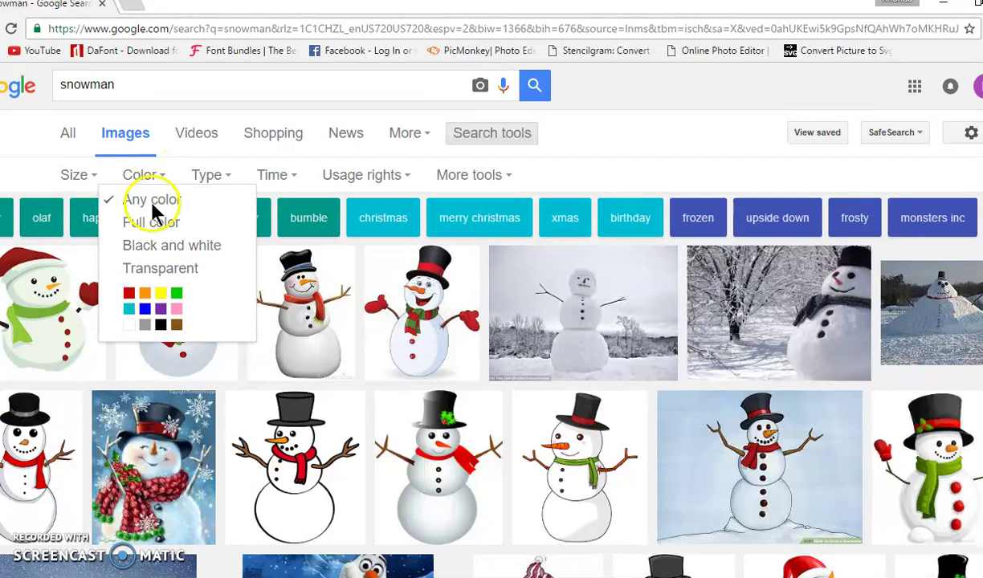
{"action": "left_click", "coordinate": [165, 246]}
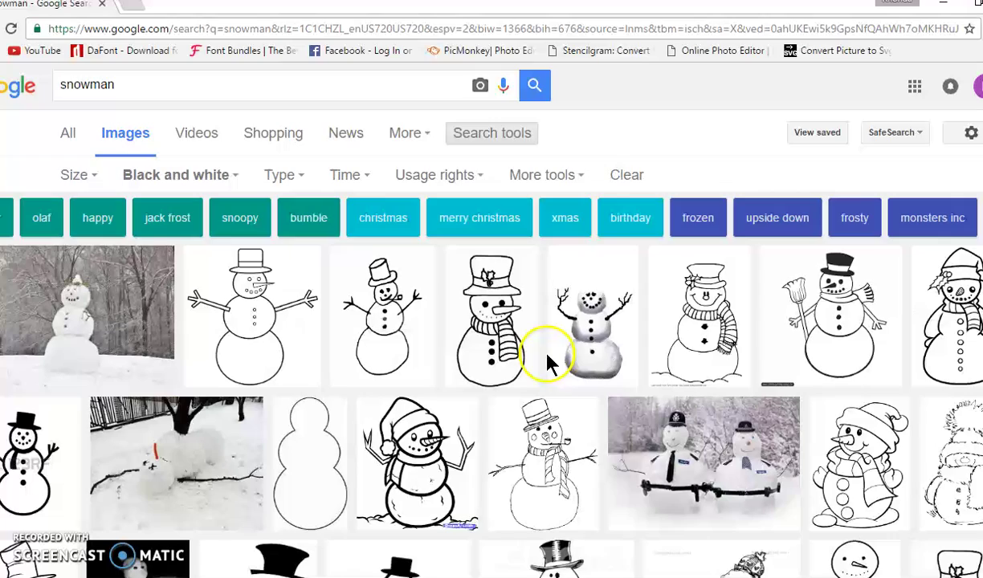
Step: Scroll the black-and-white snowman results, then preview and close the snowman-face image
{"action": "scroll", "coordinate": [544, 361], "scroll_direction": "down", "scroll_amount": 1}
{"action": "scroll", "coordinate": [546, 353], "scroll_direction": "down", "scroll_amount": 3}
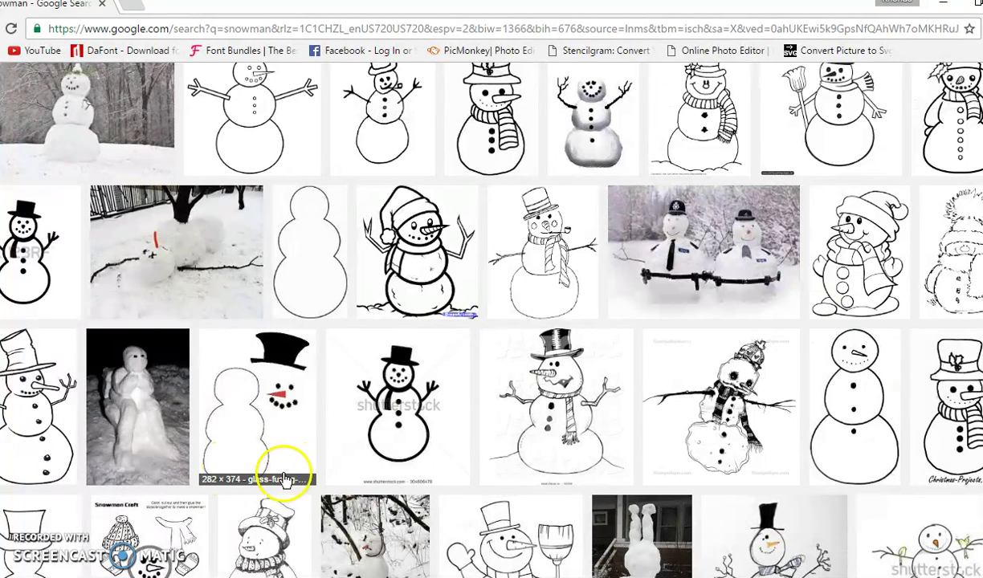
{"action": "left_click", "coordinate": [257, 483]}
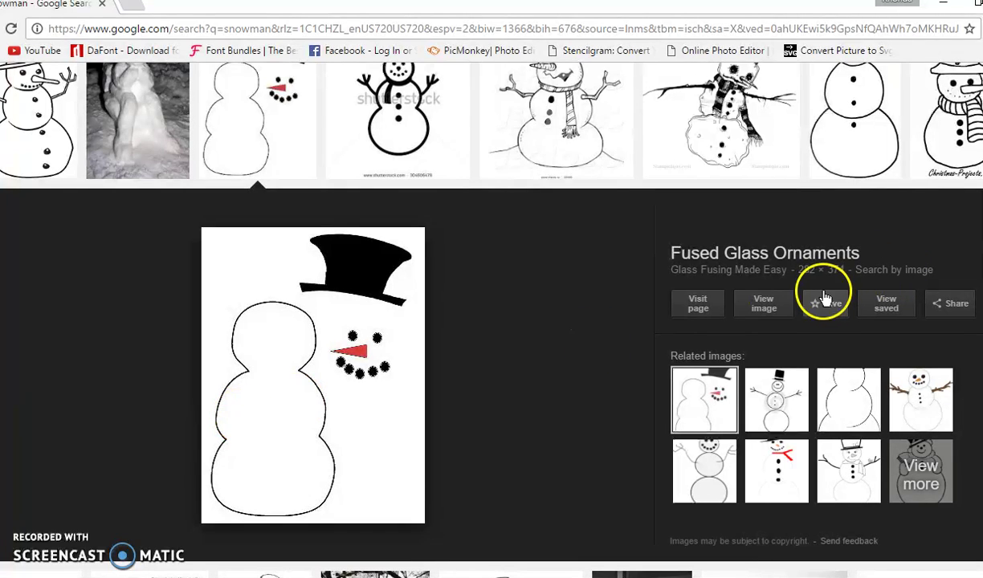
{"action": "left_click", "coordinate": [966, 211]}
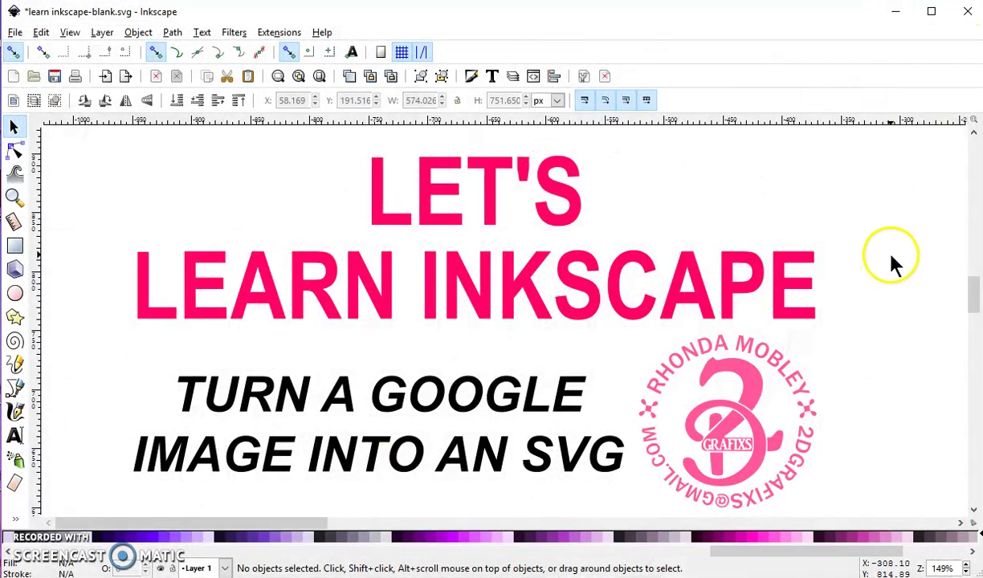
Step: Import the snowman file as an embedded image and drag it onto the blank page
{"action": "left_click_drag", "start_coordinate": [887, 257], "coordinate": [303, 269]}
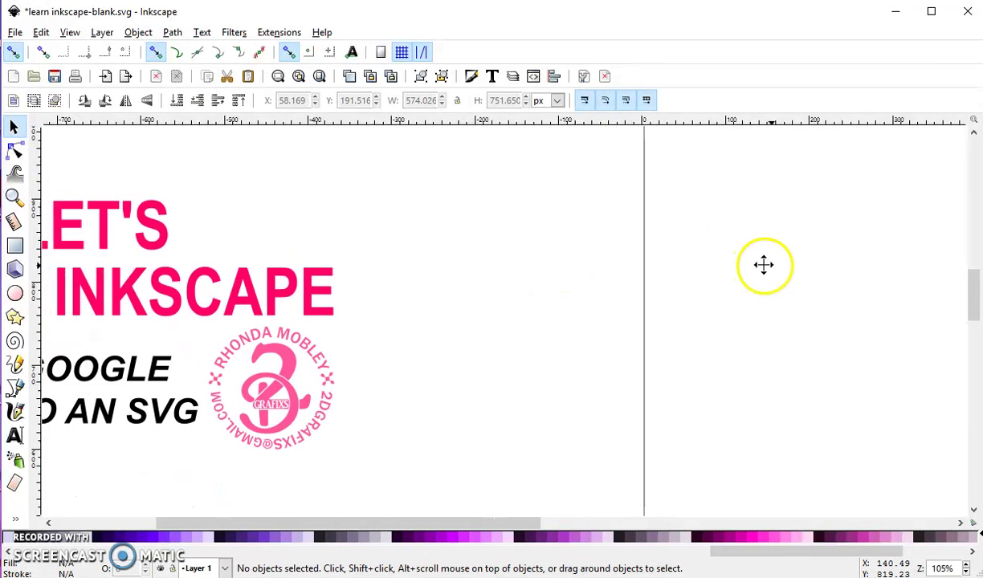
{"action": "mouse_move", "coordinate": [763, 265]}
{"action": "left_mouse_down"}
{"action": "mouse_move", "coordinate": [294, 267]}
{"action": "mouse_move", "coordinate": [257, 227]}
{"action": "left_mouse_up"}
{"action": "scroll", "coordinate": [293, 268], "scroll_direction": "down", "scroll_amount": 2}
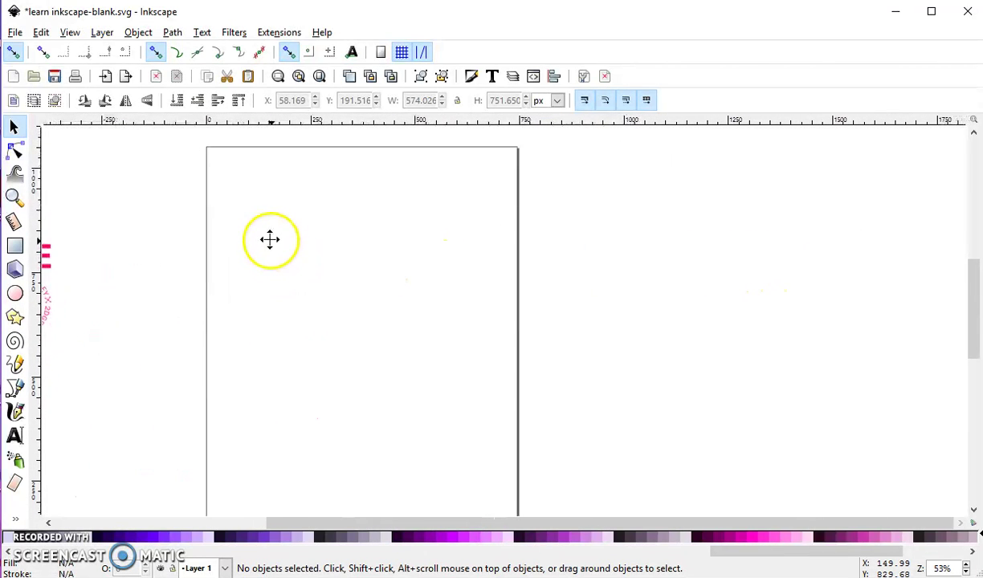
{"action": "left_click", "coordinate": [15, 32]}
{"action": "left_click", "coordinate": [62, 189]}
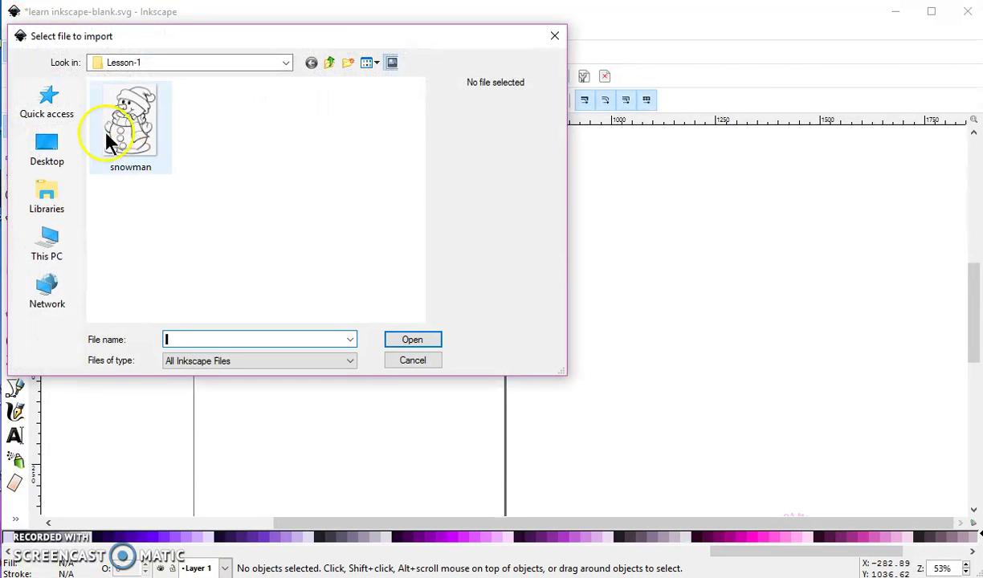
{"action": "left_click", "coordinate": [121, 124]}
{"action": "left_click", "coordinate": [429, 340]}
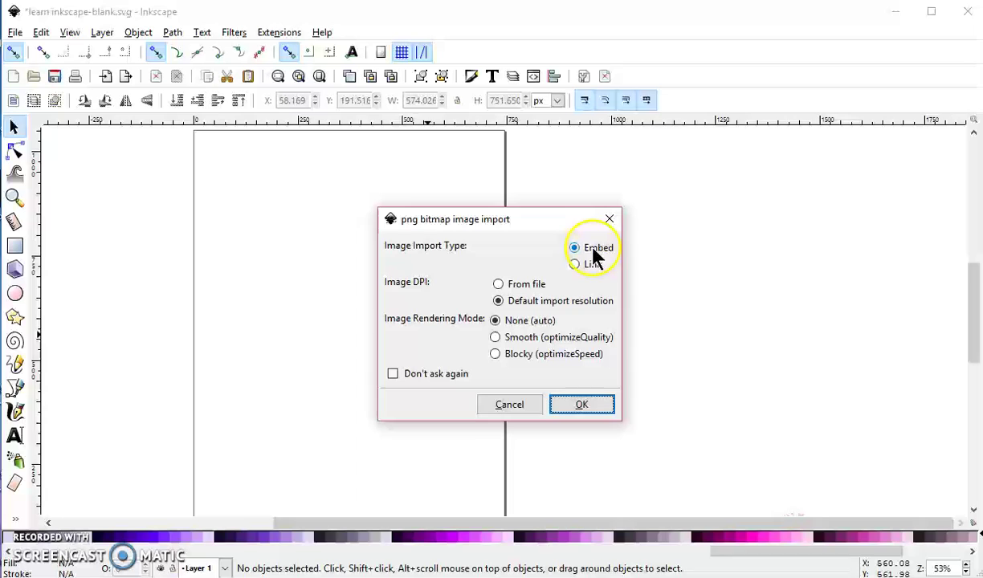
{"action": "left_click", "coordinate": [601, 409]}
{"action": "mouse_move", "coordinate": [518, 393]}
{"action": "left_mouse_down"}
{"action": "mouse_move", "coordinate": [351, 309]}
{"action": "mouse_move", "coordinate": [360, 313]}
{"action": "left_mouse_up"}
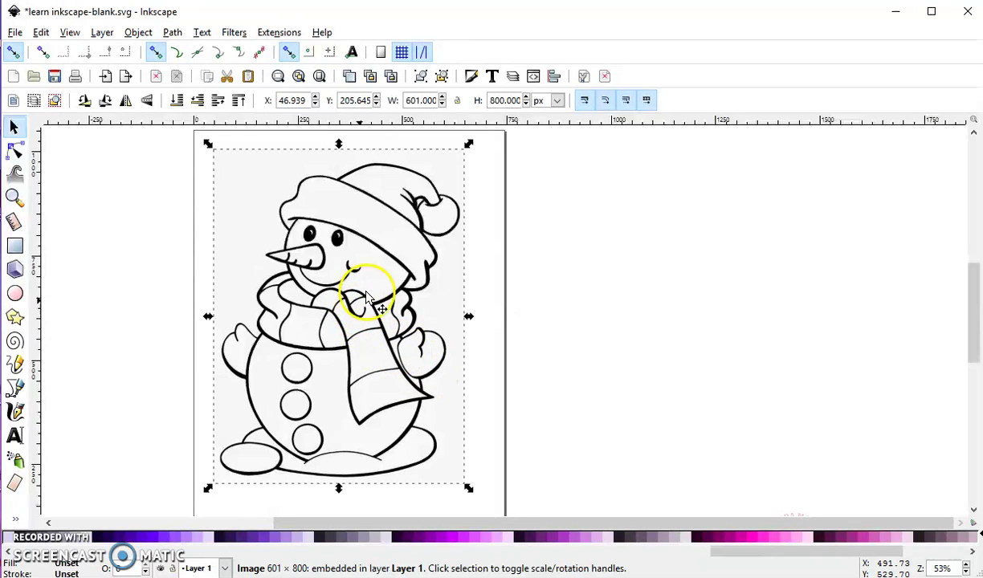
Step: Bring up Trace Bitmap for the snowman and toggle Smooth, Stack scans and Remove background
{"action": "left_click", "coordinate": [173, 32]}
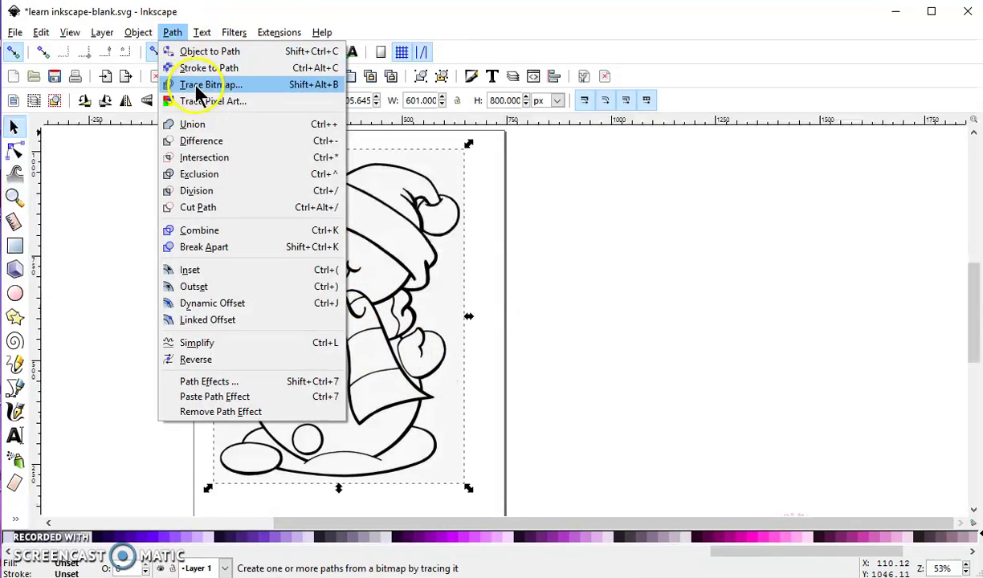
{"action": "left_click", "coordinate": [195, 83]}
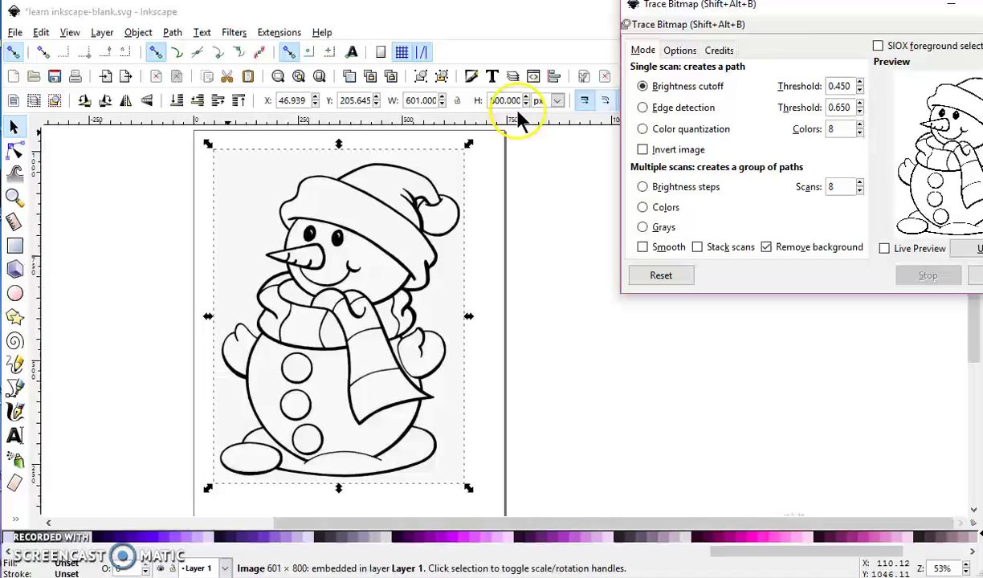
{"action": "left_click_drag", "start_coordinate": [880, 13], "coordinate": [805, 34]}
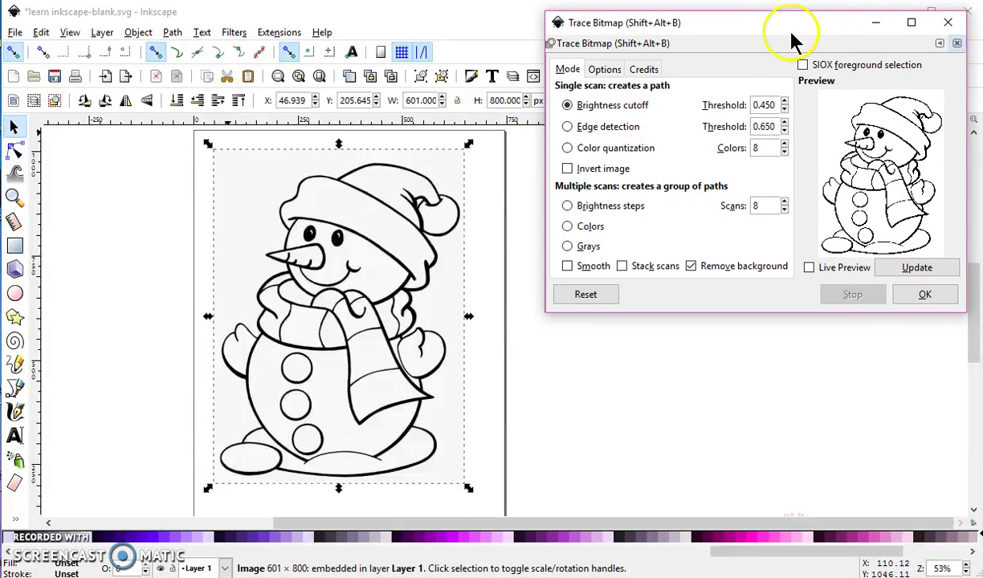
{"action": "left_click", "coordinate": [568, 266]}
{"action": "left_click", "coordinate": [623, 266]}
{"action": "left_click", "coordinate": [691, 266]}
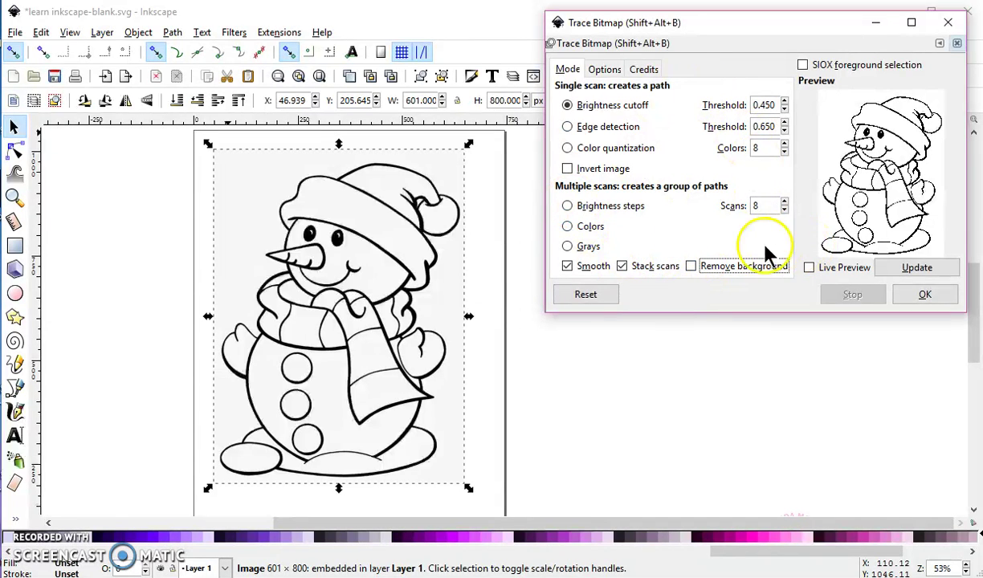
Step: Trace the snowman with Smooth and Stack scans off and Remove background on
{"action": "left_click", "coordinate": [567, 266]}
{"action": "left_click", "coordinate": [621, 266]}
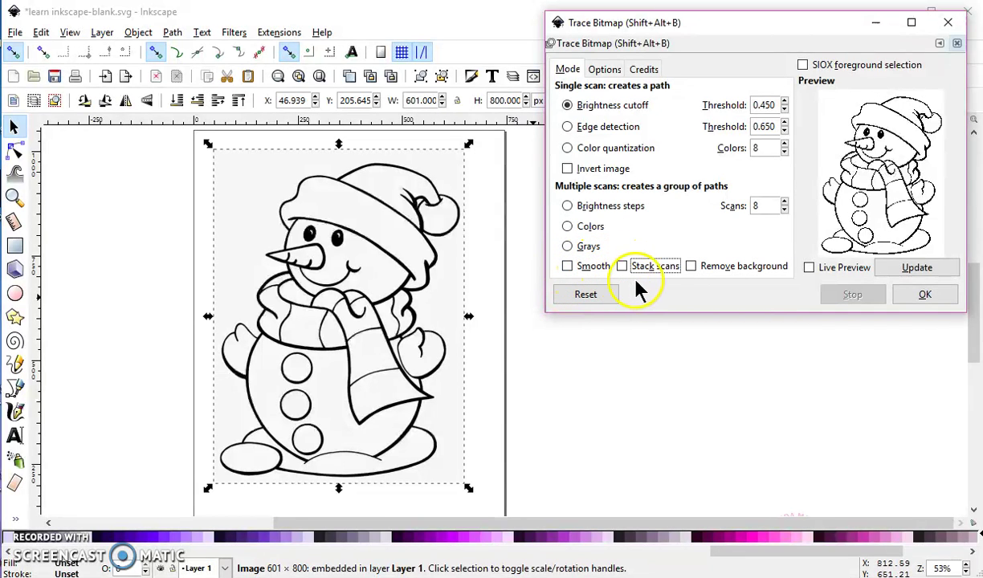
{"action": "left_click", "coordinate": [691, 266]}
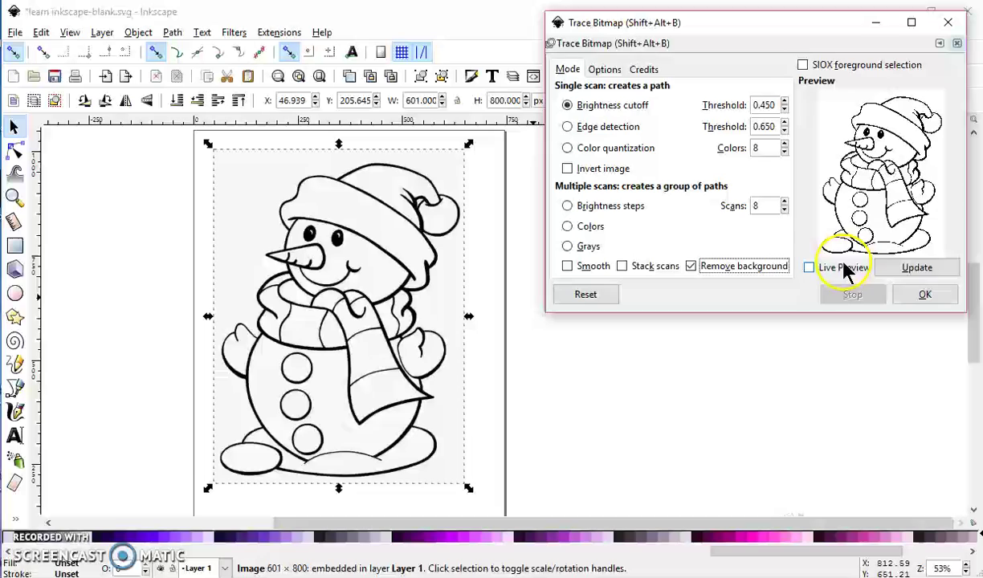
{"action": "left_click", "coordinate": [914, 267]}
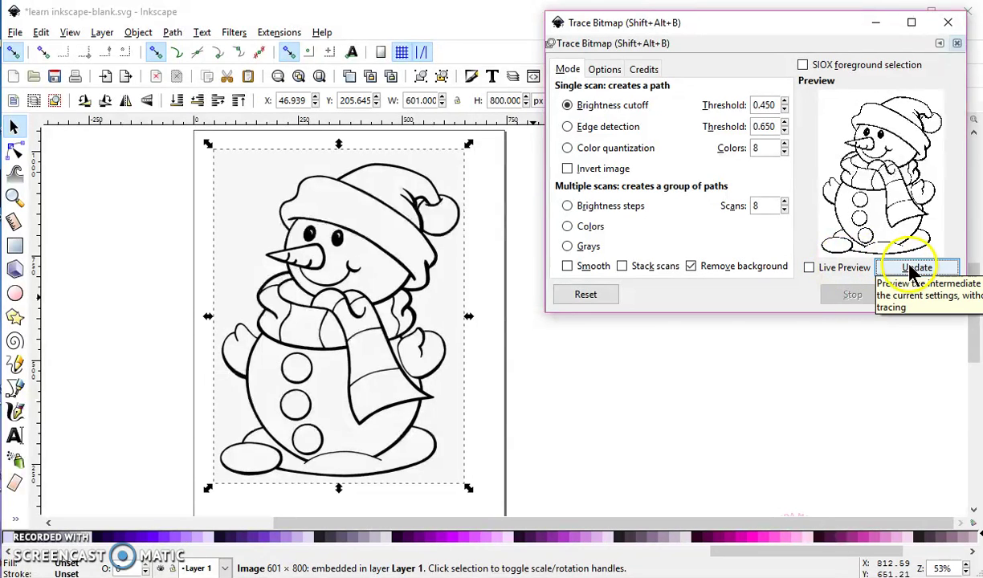
{"action": "left_click", "coordinate": [924, 295]}
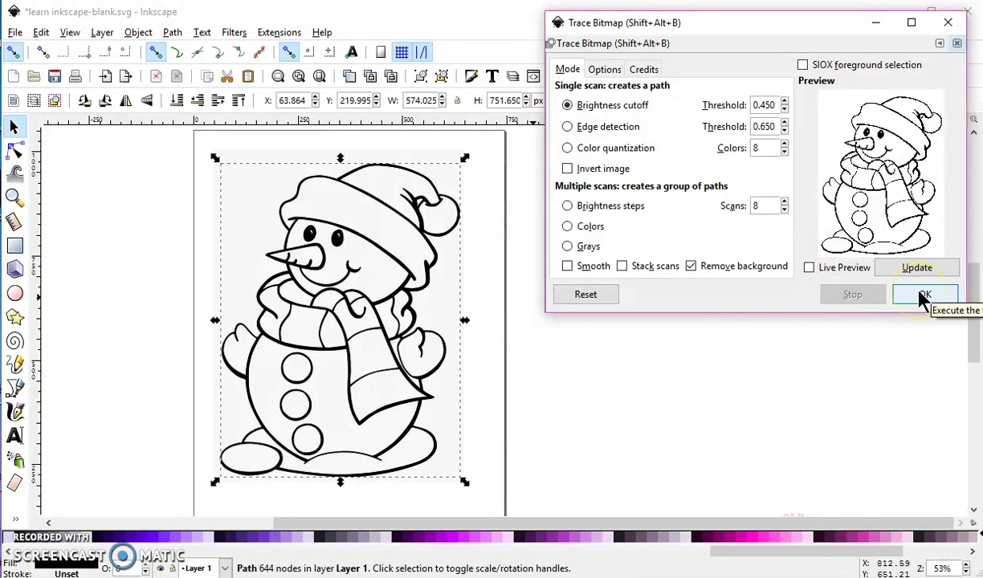
{"action": "left_click", "coordinate": [948, 23]}
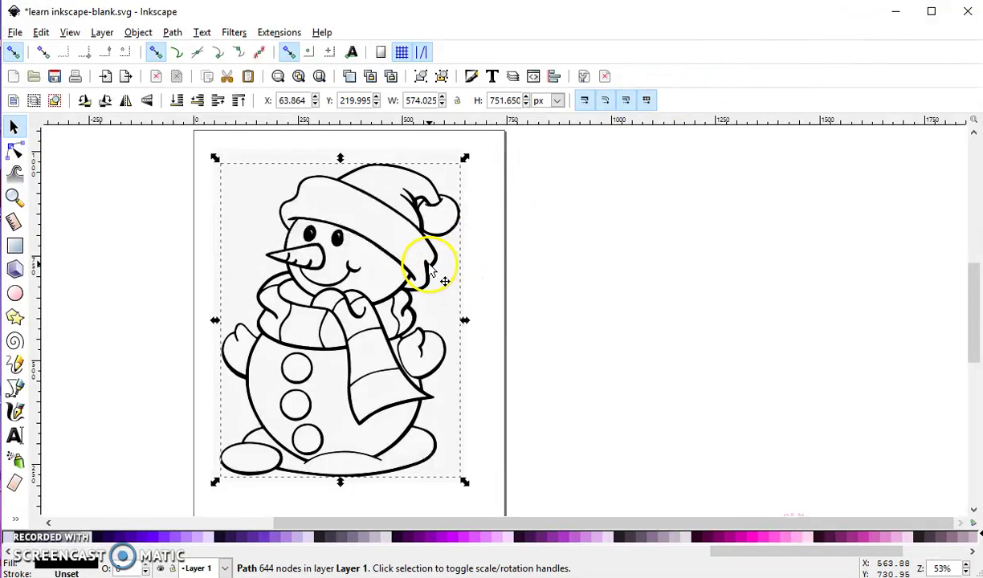
Step: Delete the original embedded snowman bitmap and move the traced path back to the page centre
{"action": "left_click_drag", "start_coordinate": [426, 269], "coordinate": [171, 269]}
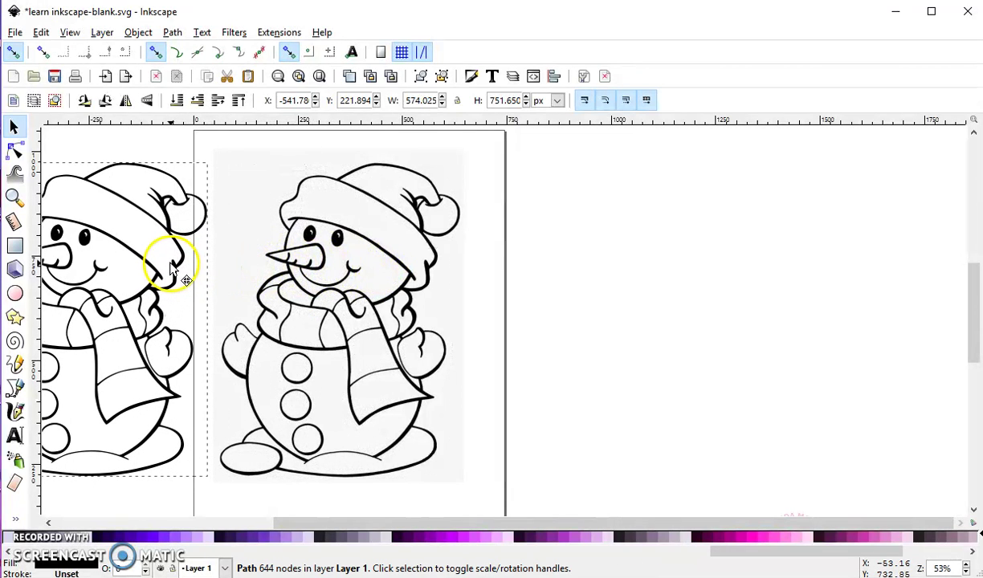
{"action": "left_click", "coordinate": [366, 268]}
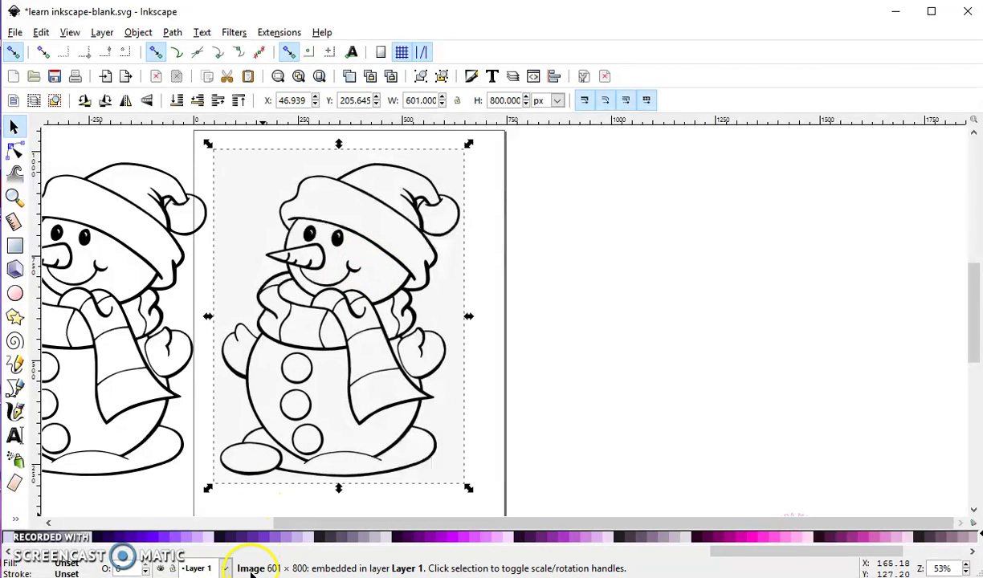
{"action": "left_click", "coordinate": [161, 440]}
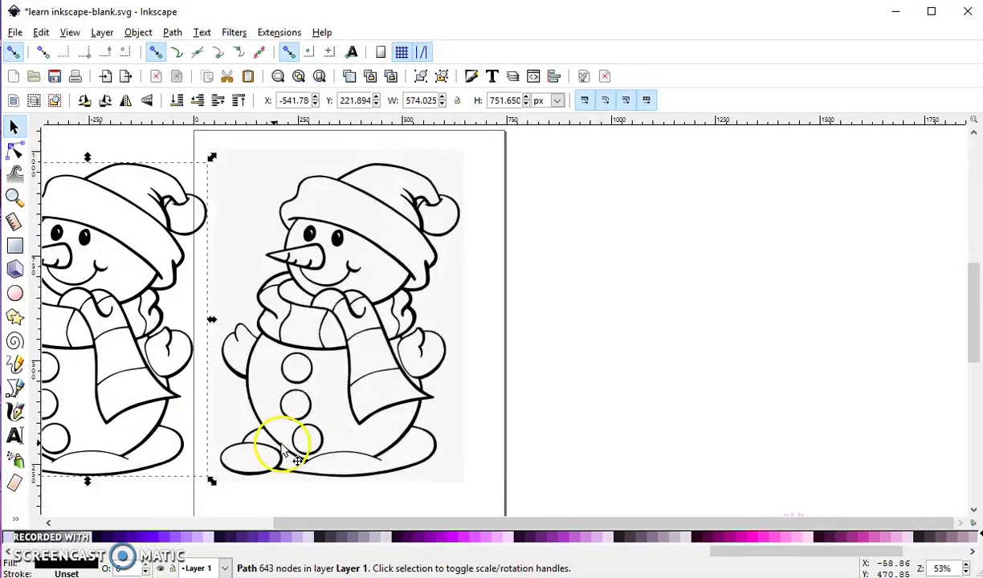
{"action": "left_click", "coordinate": [352, 313]}
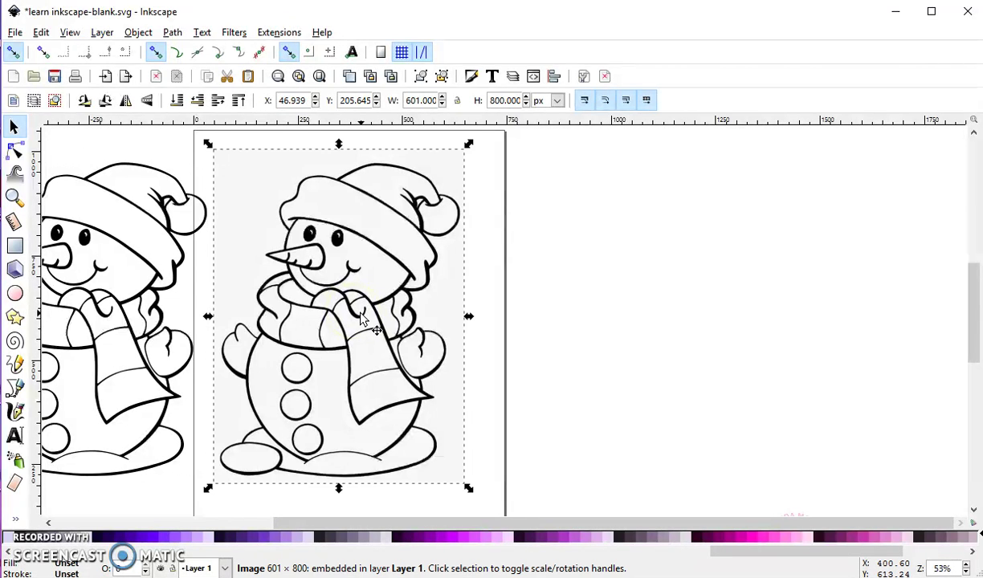
{"action": "key", "text": "Delete"}
{"action": "left_click", "coordinate": [173, 233]}
{"action": "mouse_move", "coordinate": [173, 233]}
{"action": "left_mouse_down"}
{"action": "mouse_move", "coordinate": [382, 251]}
{"action": "mouse_move", "coordinate": [444, 237]}
{"action": "left_mouse_up"}
{"action": "left_click", "coordinate": [183, 205]}
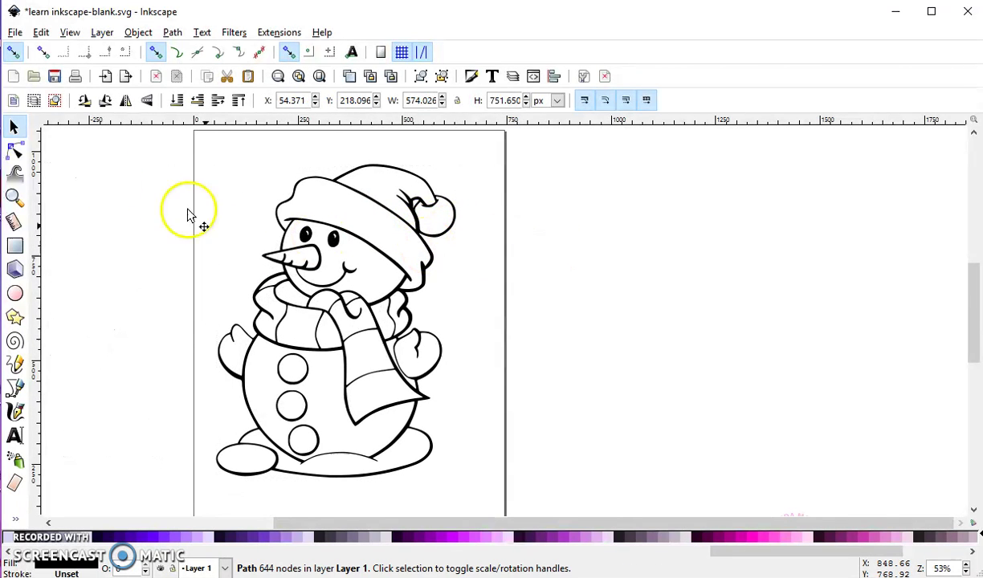
{"action": "left_click", "coordinate": [14, 32]}
{"action": "left_click", "coordinate": [36, 150]}
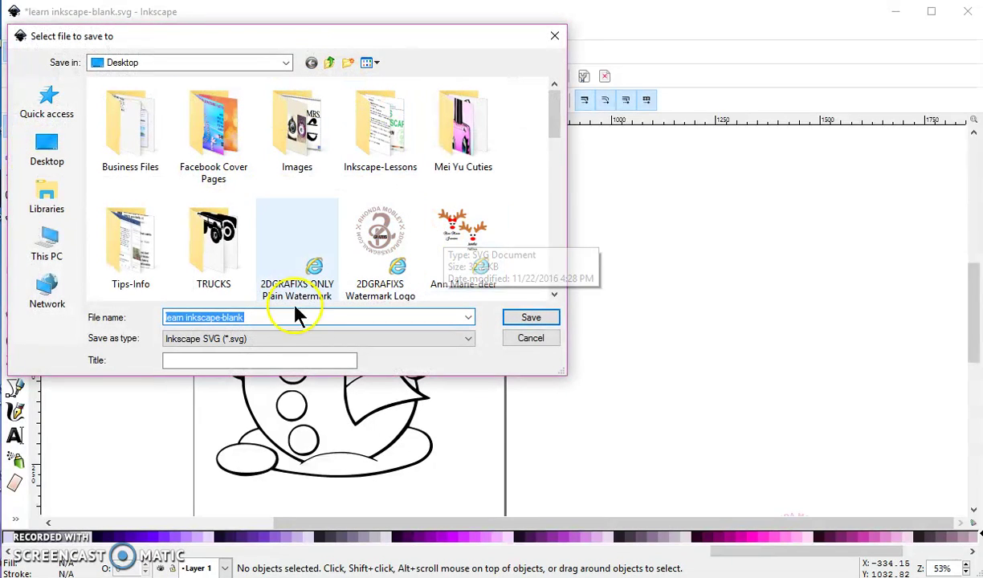
{"action": "left_click", "coordinate": [259, 338]}
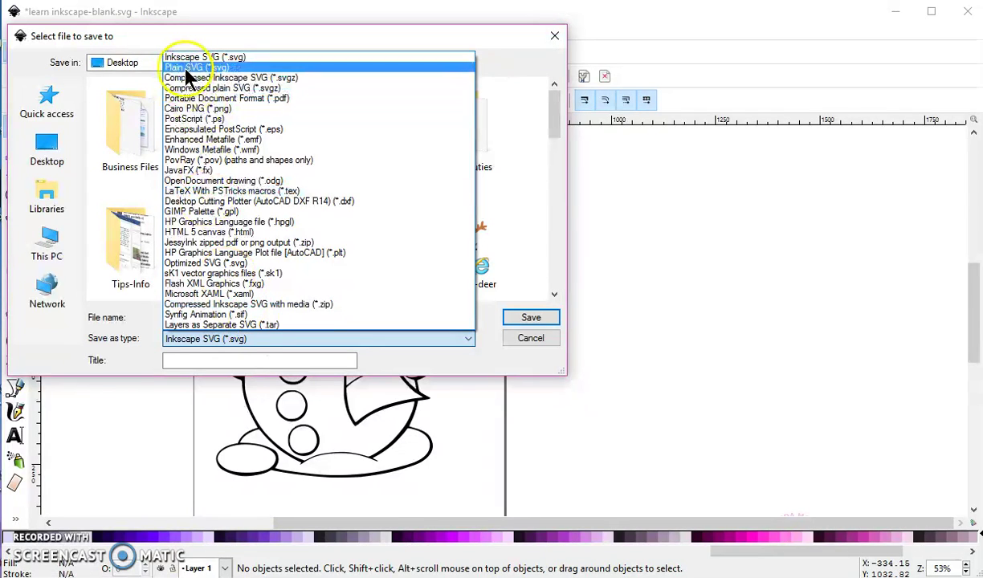
{"action": "left_click", "coordinate": [548, 344]}
{"action": "left_click", "coordinate": [557, 344]}
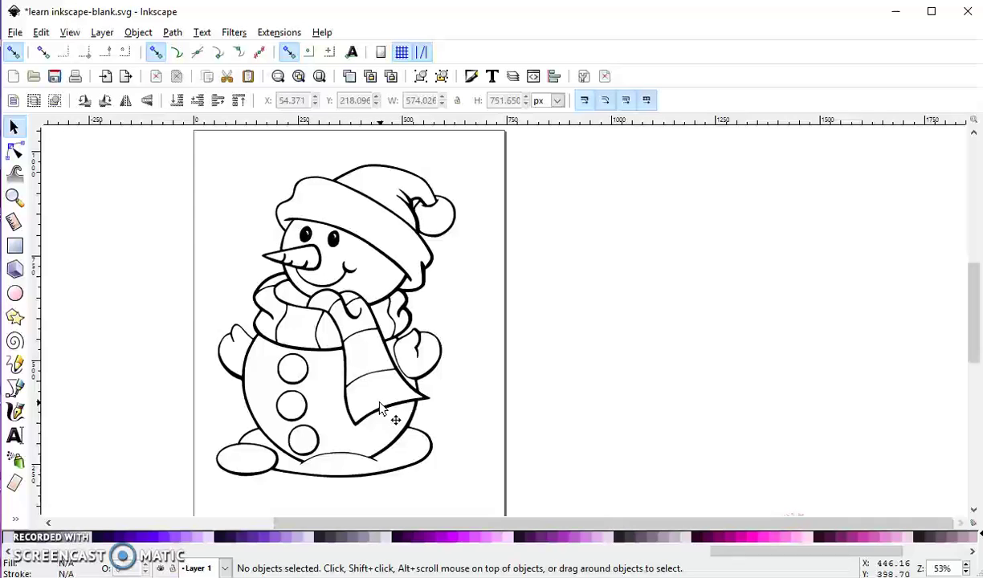
{"action": "left_click", "coordinate": [358, 423]}
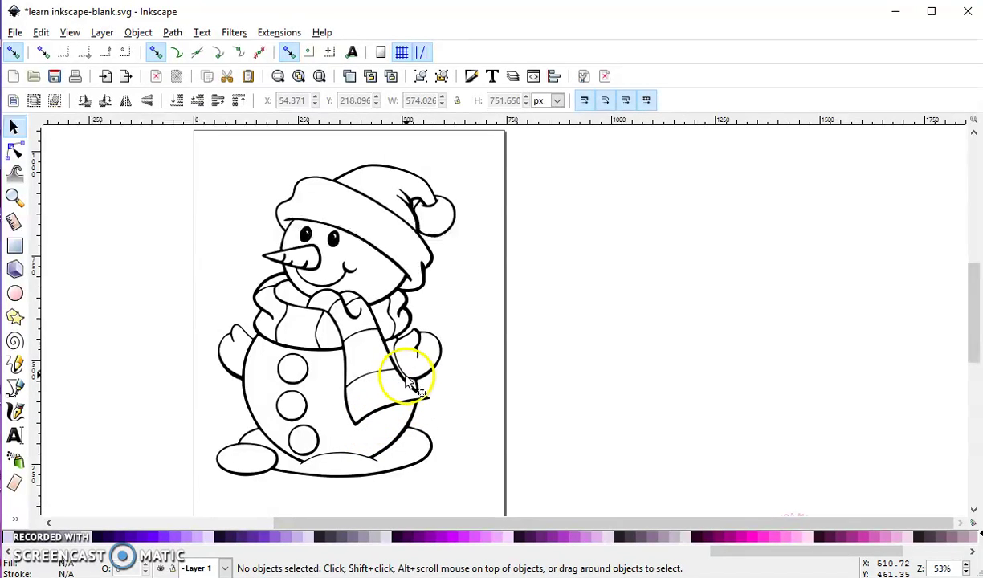